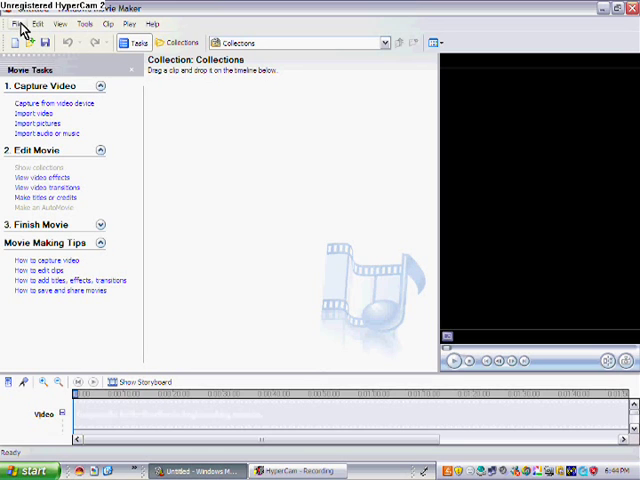
Import the fr5 video file into a new fr5 collection and load it in the preview.
{"action": "left_click", "coordinate": [17, 24]}
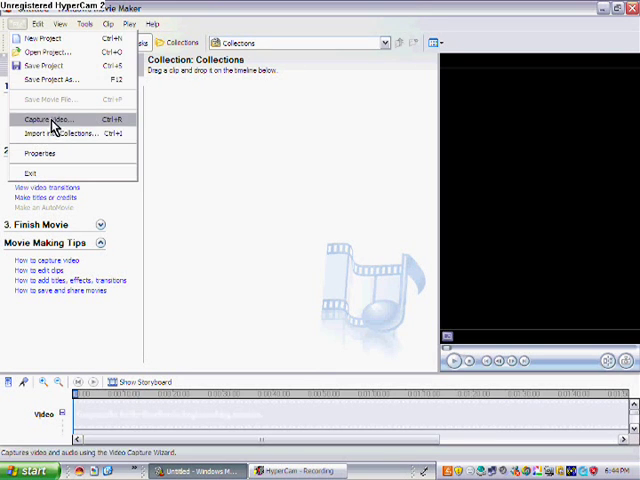
{"action": "left_click", "coordinate": [140, 170]}
{"action": "left_click", "coordinate": [34, 113]}
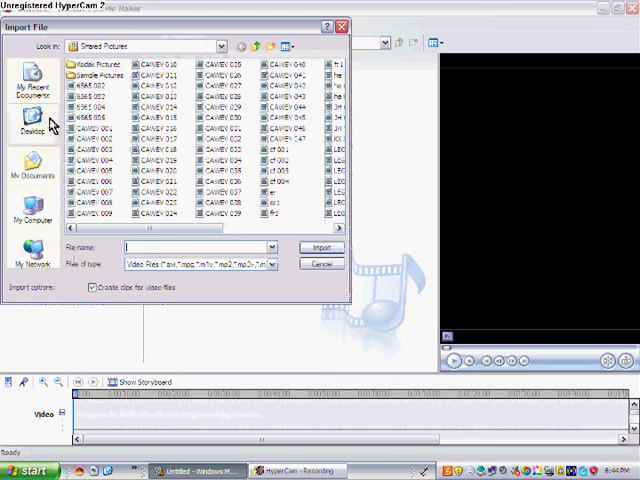
{"action": "double_click", "coordinate": [272, 214]}
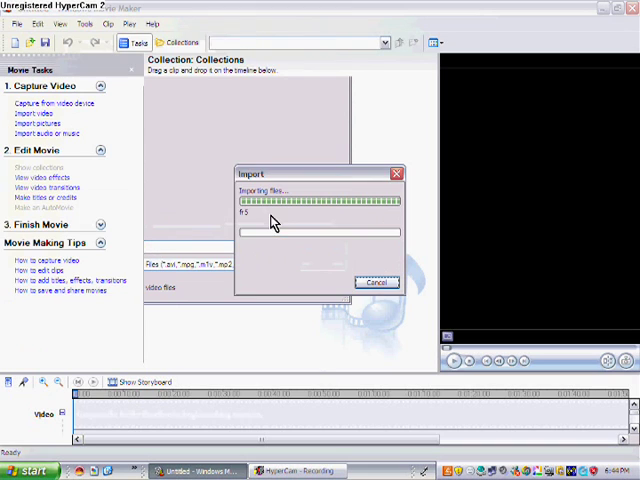
Preview the fr5 clip, then place it at the start of the Video track.
{"action": "left_click", "coordinate": [453, 361]}
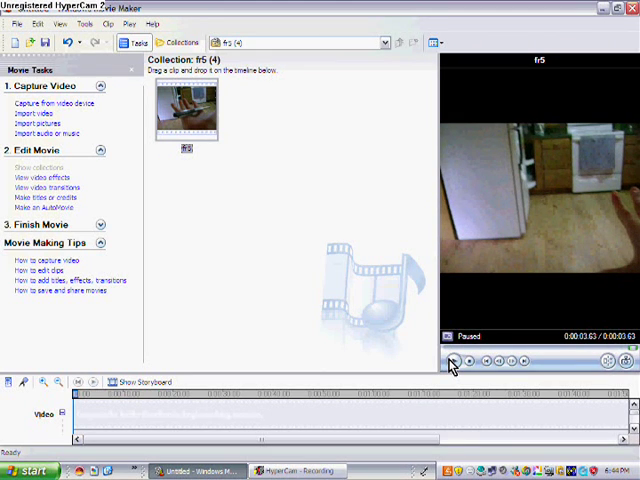
{"action": "mouse_move", "coordinate": [180, 100]}
{"action": "left_mouse_down"}
{"action": "mouse_move", "coordinate": [163, 395]}
{"action": "mouse_move", "coordinate": [115, 412]}
{"action": "left_mouse_up"}
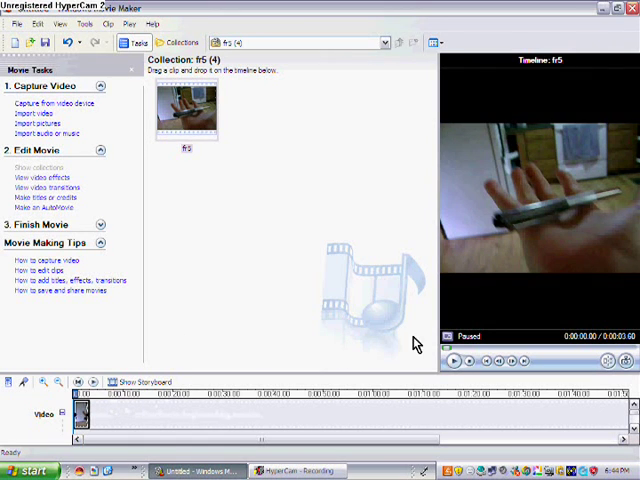
{"action": "left_click", "coordinate": [45, 177]}
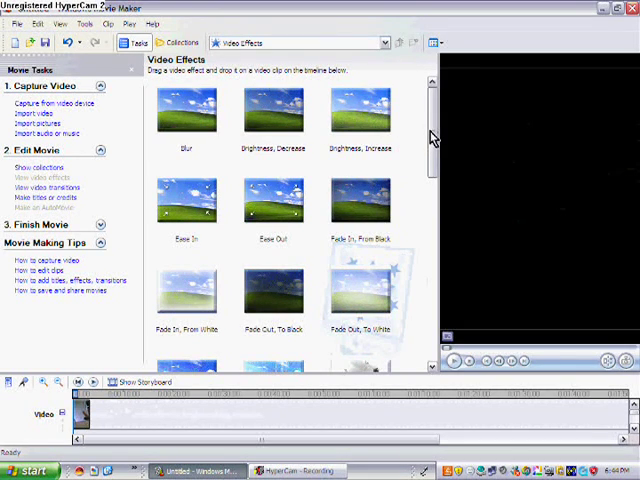
{"action": "left_click_drag", "start_coordinate": [433, 135], "coordinate": [435, 298]}
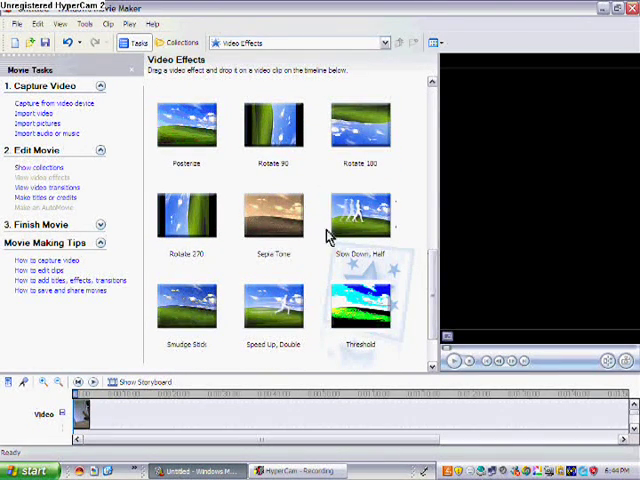
Apply Slow Down, Half to the fr5 timeline clip, stretching it to 0:00:07.27.
{"action": "mouse_move", "coordinate": [365, 220]}
{"action": "left_mouse_down"}
{"action": "mouse_move", "coordinate": [152, 392]}
{"action": "mouse_move", "coordinate": [95, 412]}
{"action": "left_mouse_up"}
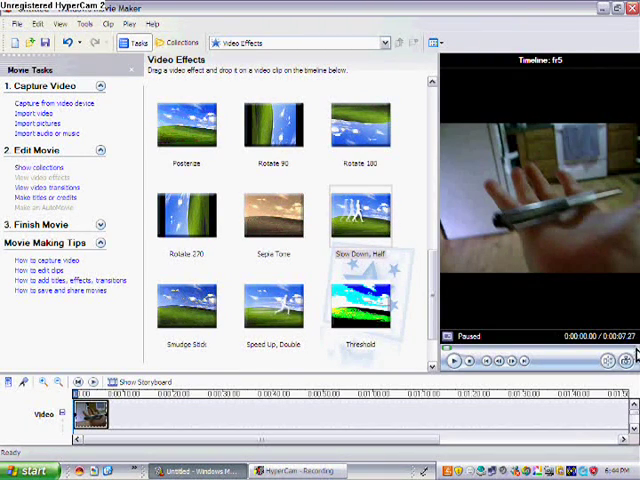
{"action": "left_click", "coordinate": [626, 360]}
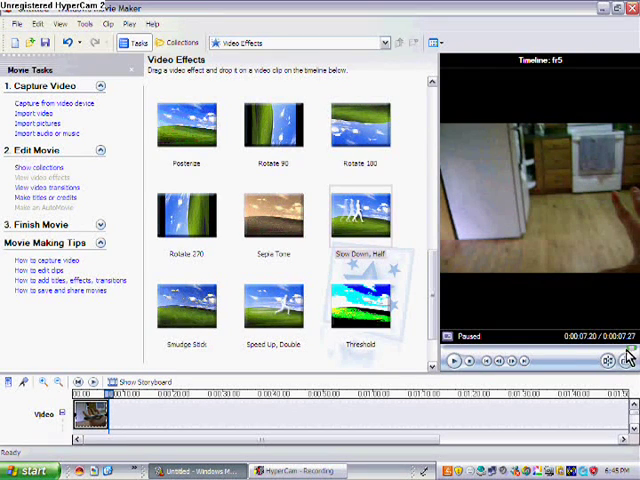
Widen the preview monitor so the effects list shrinks to a single column.
{"action": "left_click_drag", "start_coordinate": [436, 222], "coordinate": [243, 225]}
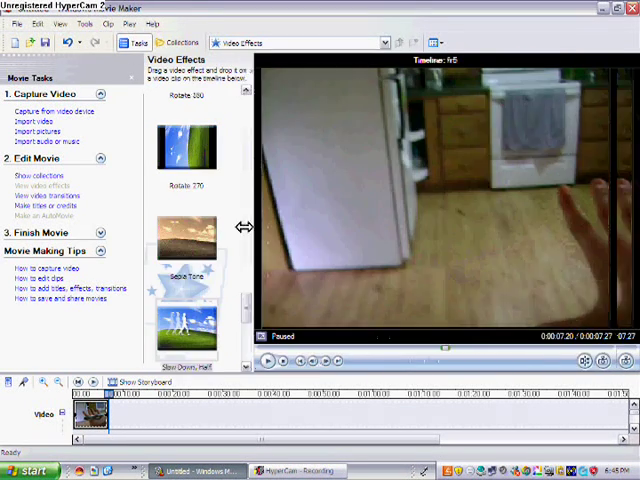